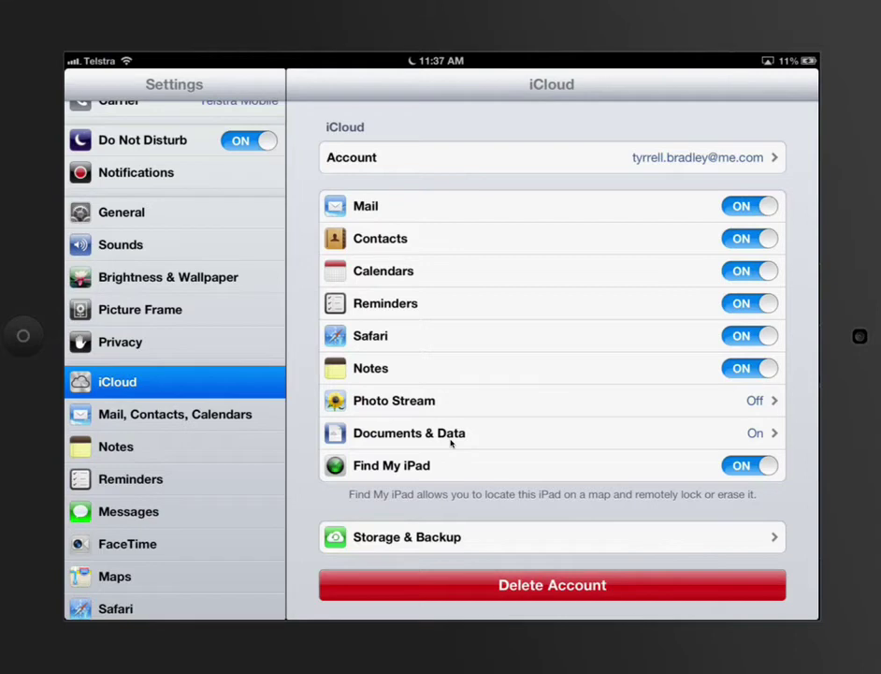
- Scroll down the iCloud pane to bring Storage & Backup at the bottom into view
scroll(450, 444, "down", 2)
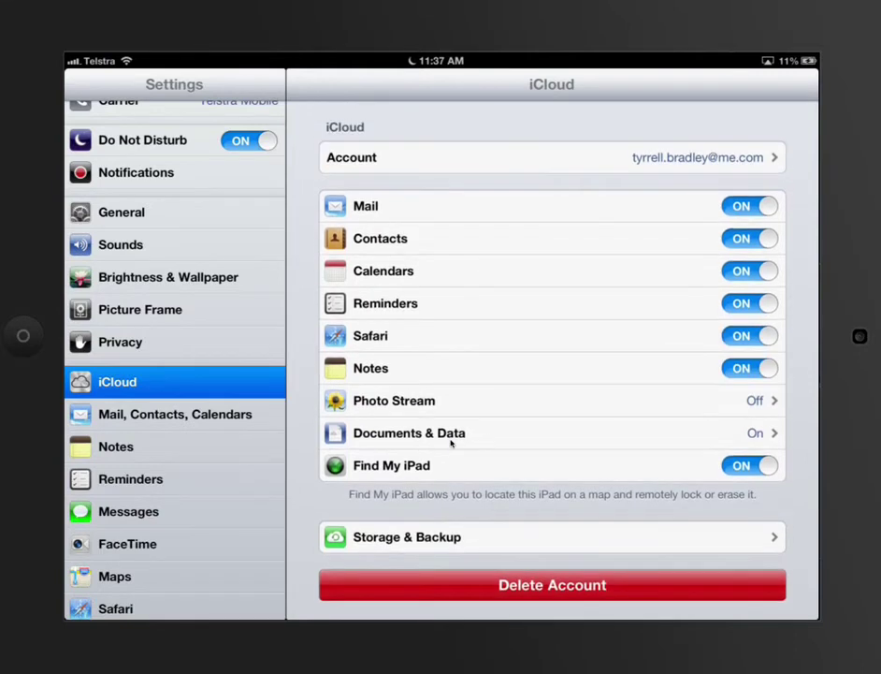